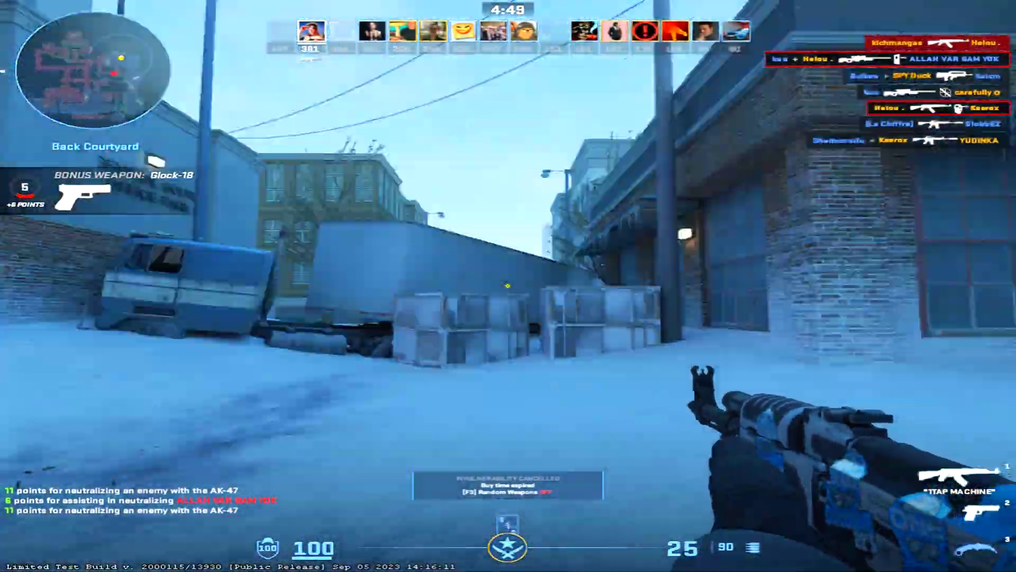
Fire and inspect the AK-47 during the match
{"action": "key", "text": "f"}
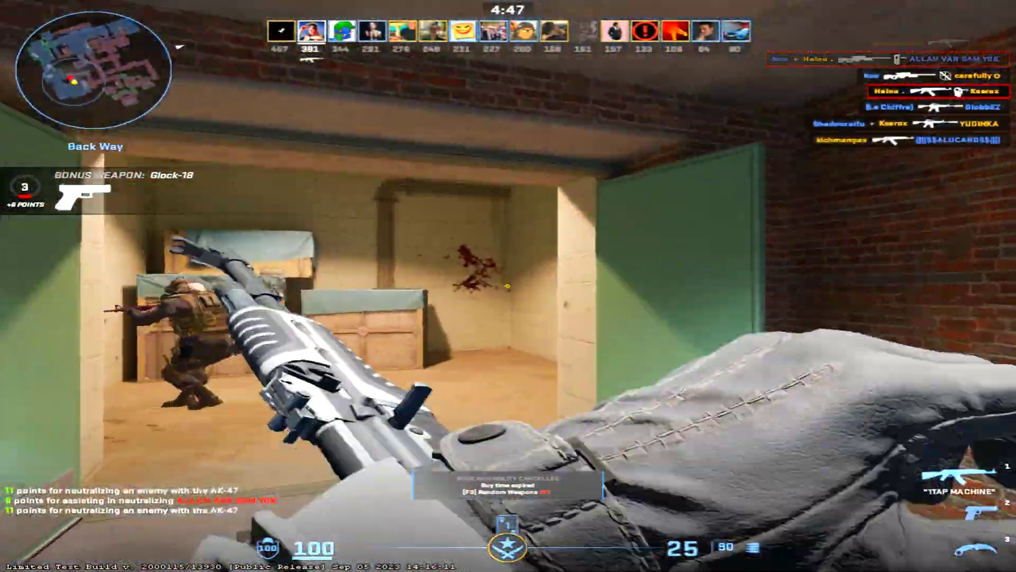
{"action": "left_click", "coordinate": [508, 286]}
{"action": "left_click", "coordinate": [509, 286]}
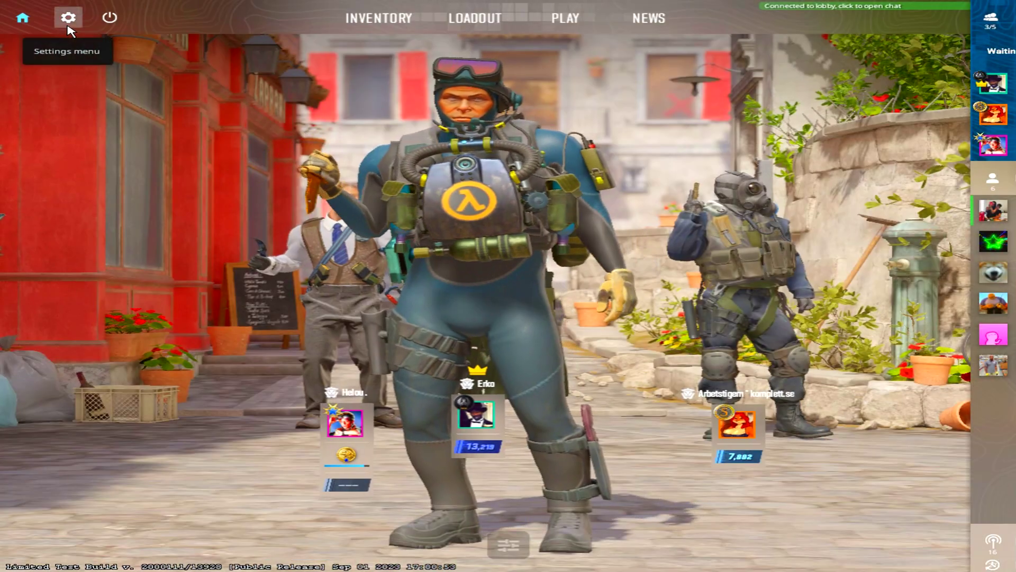
Review the video settings at 144 Hz refresh rate and the advanced video options
{"action": "left_click", "coordinate": [68, 20]}
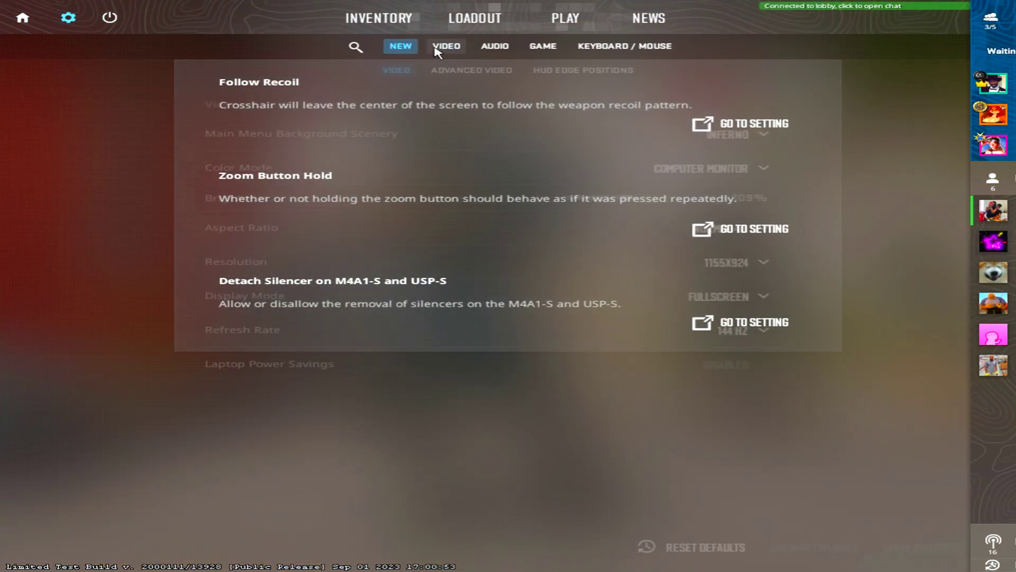
{"action": "left_click", "coordinate": [441, 46]}
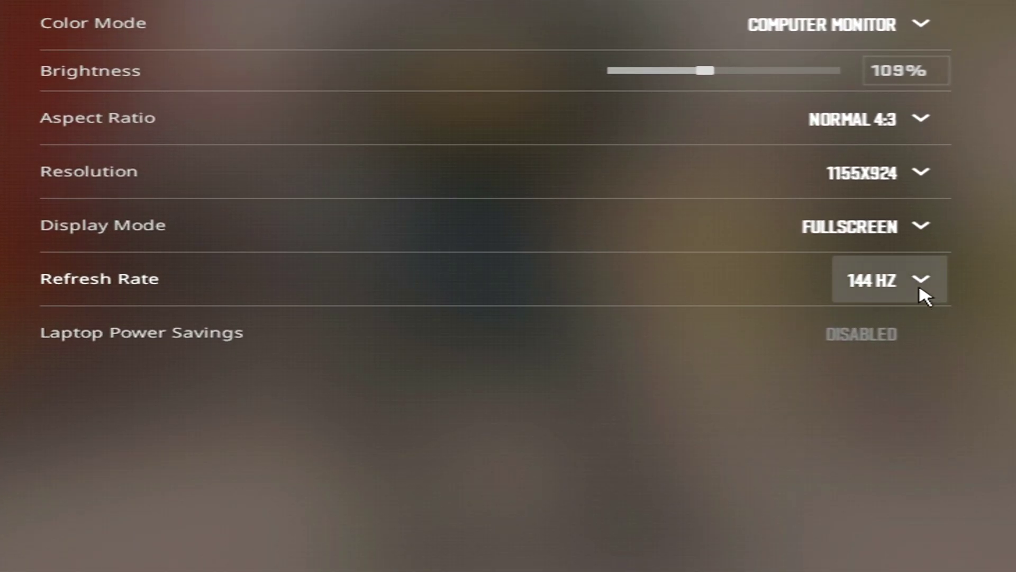
{"action": "left_click", "coordinate": [861, 337]}
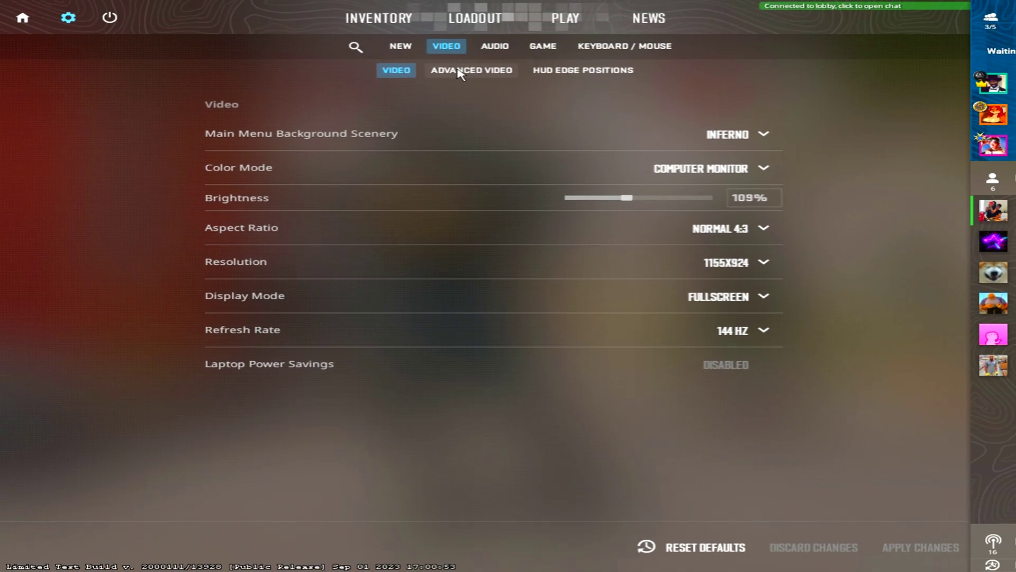
{"action": "left_click", "coordinate": [459, 73]}
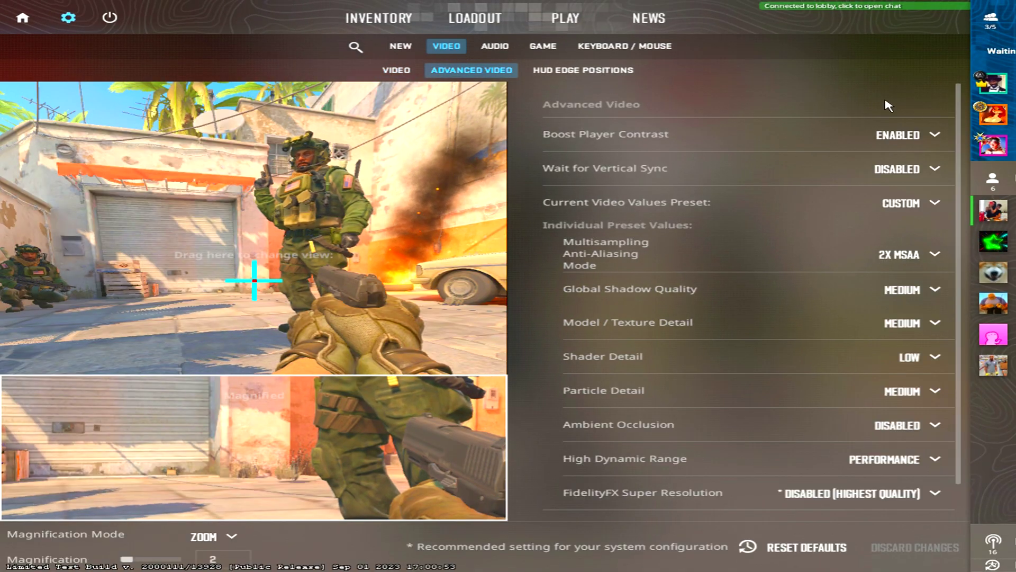
{"action": "scroll", "coordinate": [962, 36], "scroll_direction": "down", "scroll_amount": 1}
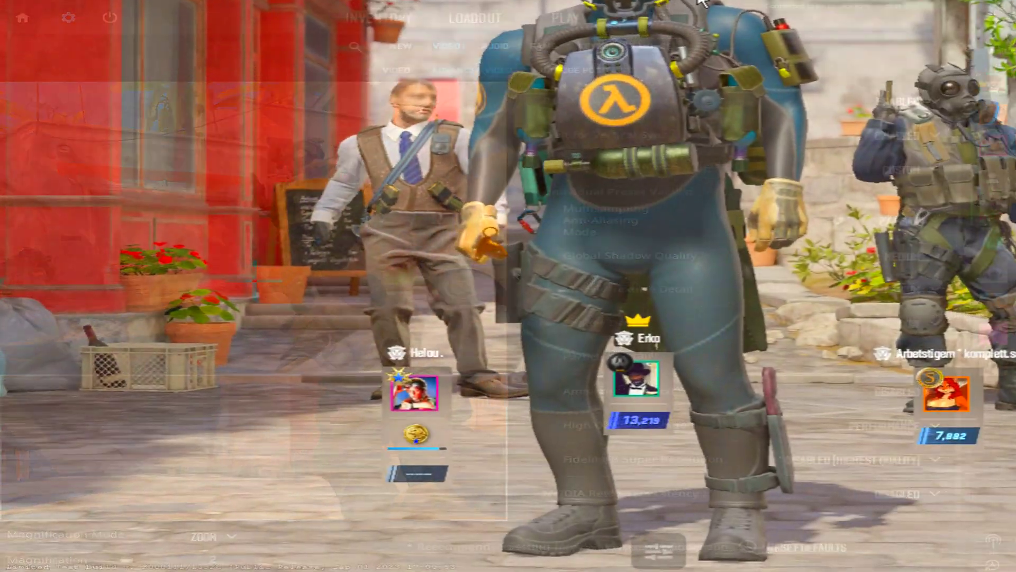
{"action": "key", "text": "grave"}
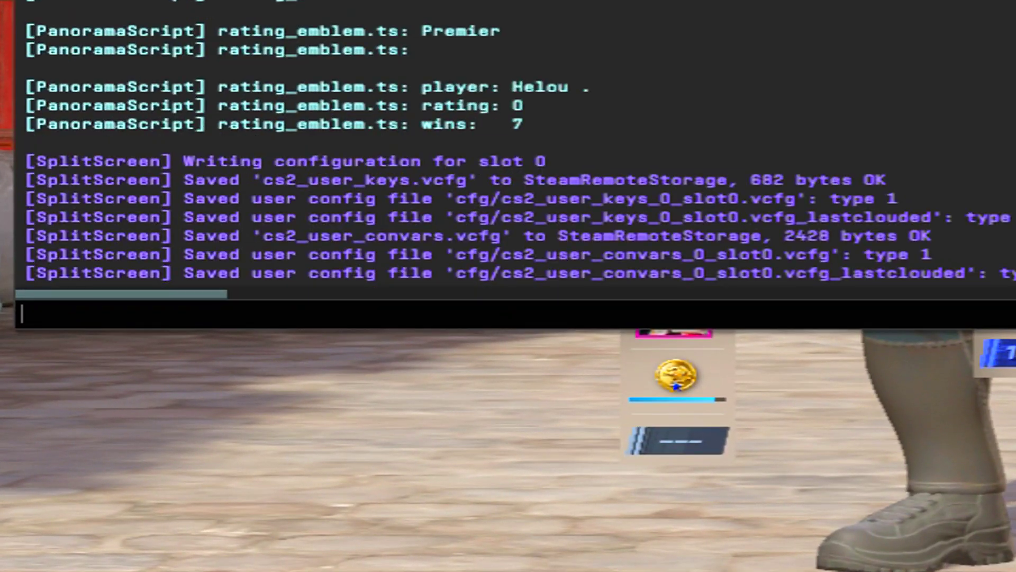
{"action": "type", "text": "fps_max "}
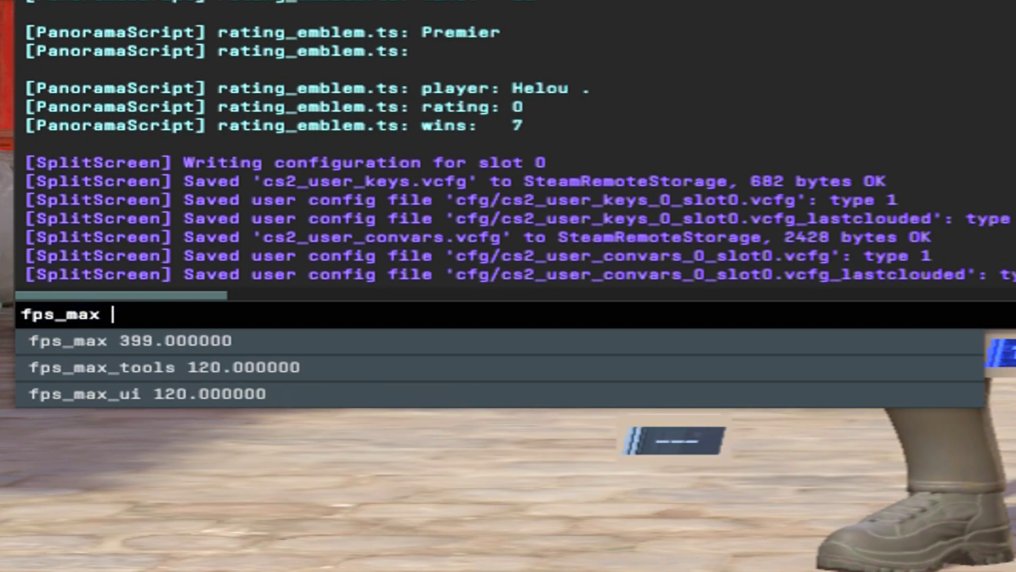
{"action": "type", "text": "399"}
Check fps_max is 399 and cl_interp is 0 in the console
{"action": "key", "text": "ctrl+a"}
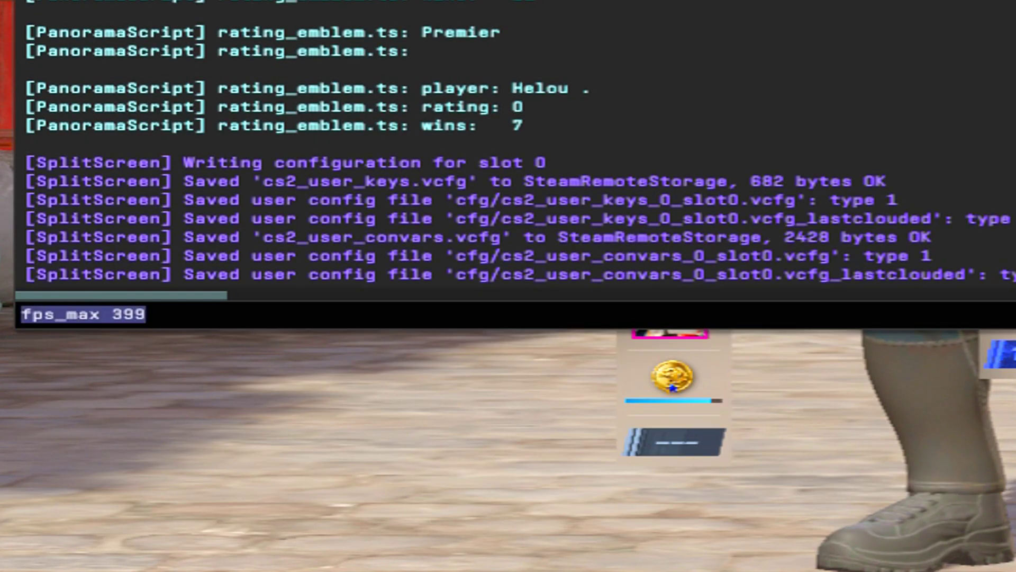
{"action": "key", "text": "BackSpace"}
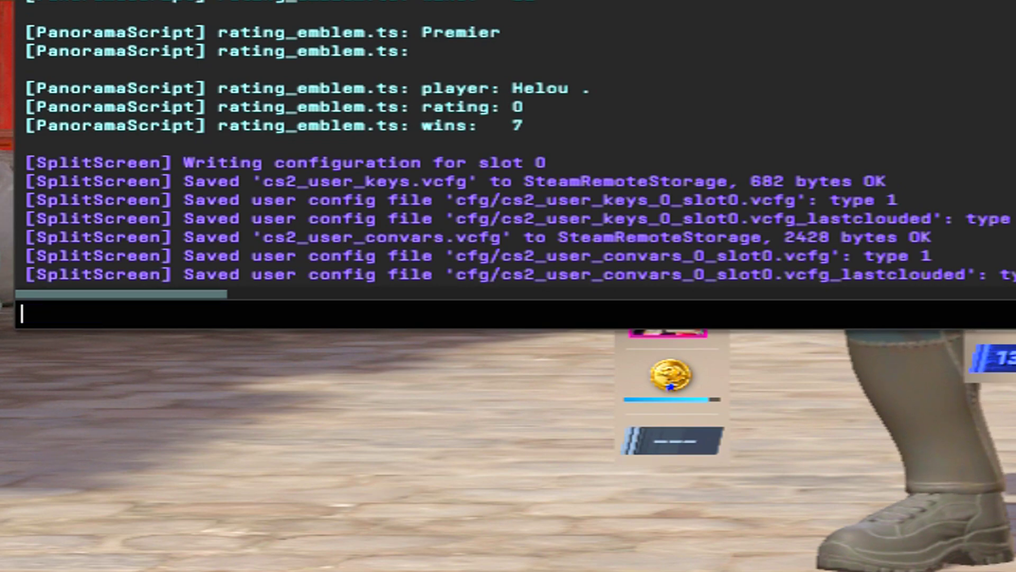
{"action": "type", "text": "cl_i"}
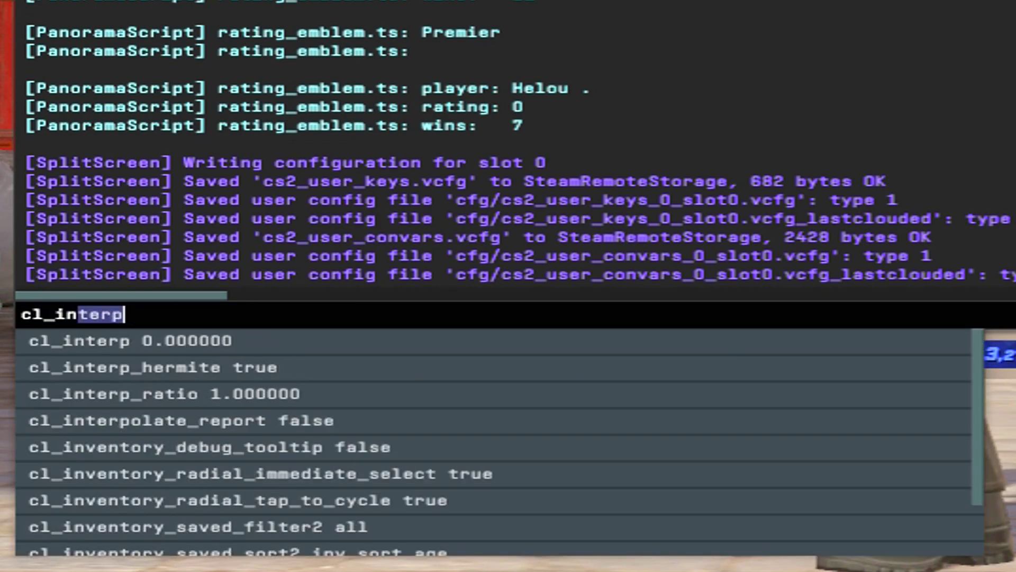
{"action": "type", "text": "nterp"}
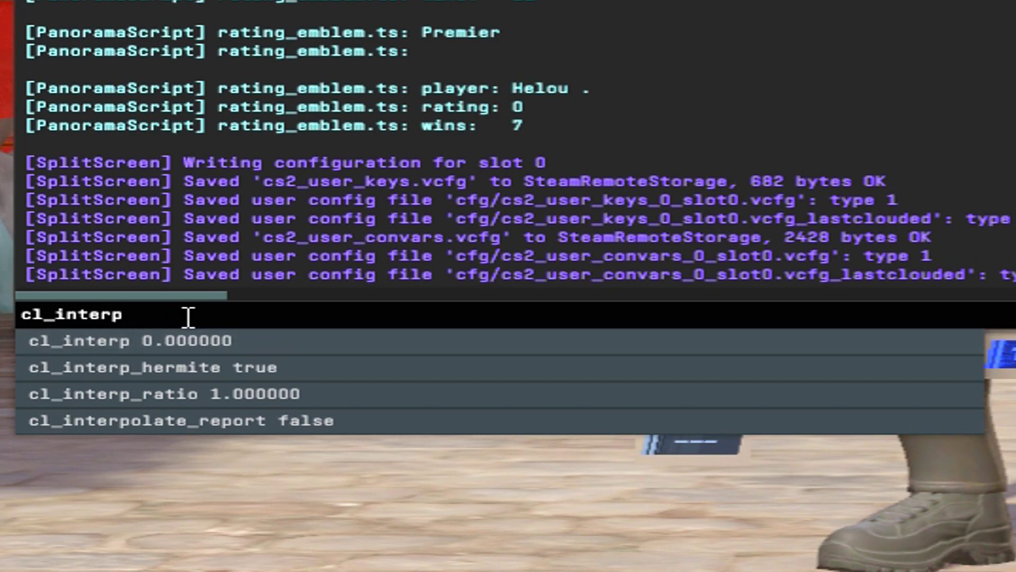
{"action": "left_click_drag", "start_coordinate": [188, 315], "coordinate": [38, 316]}
{"action": "key", "text": "BackSpace"}
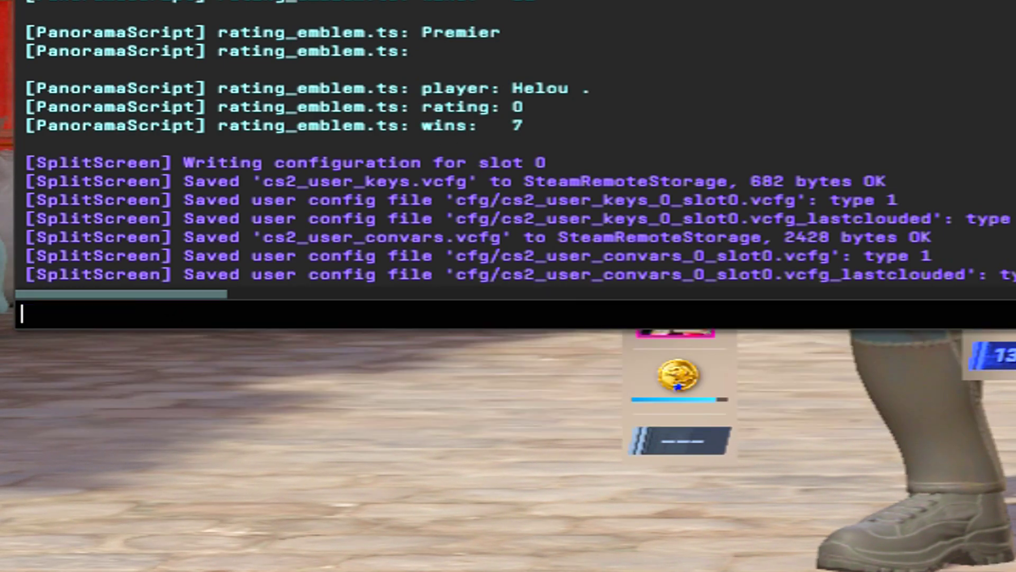
{"action": "type", "text": "lcl"}
Confirm cl_updaterate is 128, then close the console
{"action": "key", "text": "BackSpace"}
{"action": "key", "text": "BackSpace"}
{"action": "key", "text": "BackSpace"}
{"action": "type", "text": "cl "}
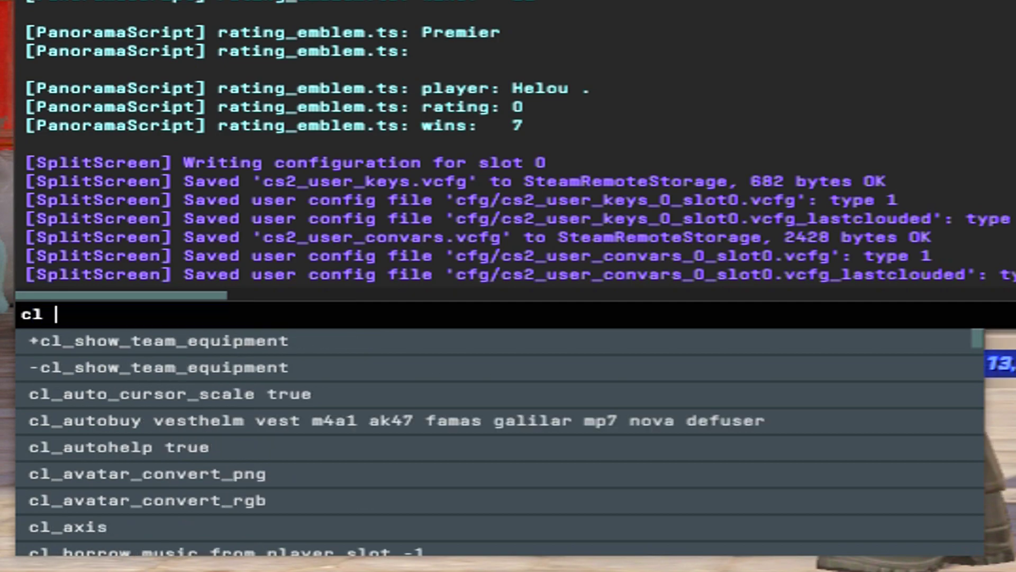
{"action": "type", "text": "uoda"}
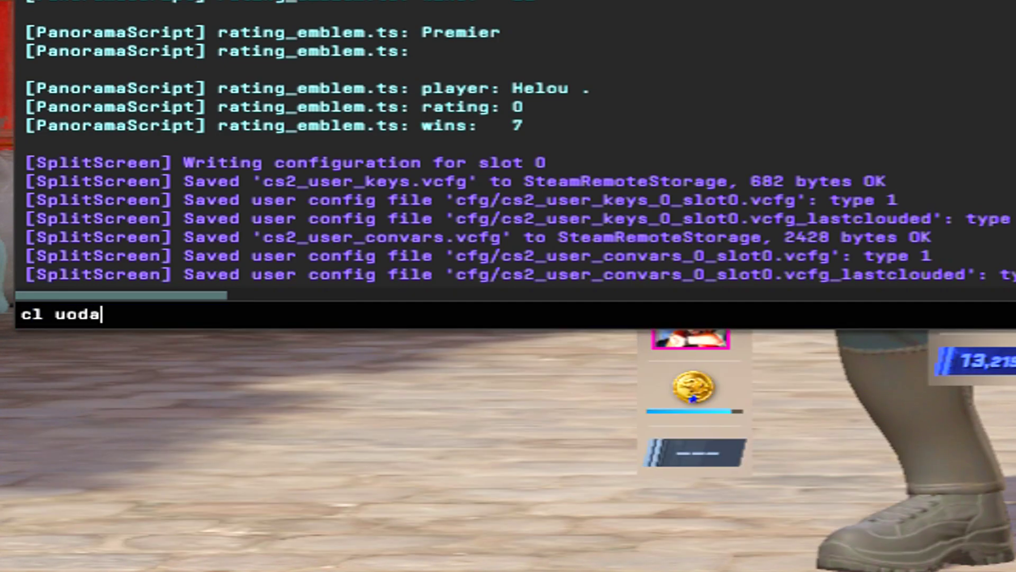
{"action": "key", "text": "BackSpace"}
{"action": "key", "text": "BackSpace"}
{"action": "key", "text": "BackSpace"}
{"action": "type", "text": "pdate"}
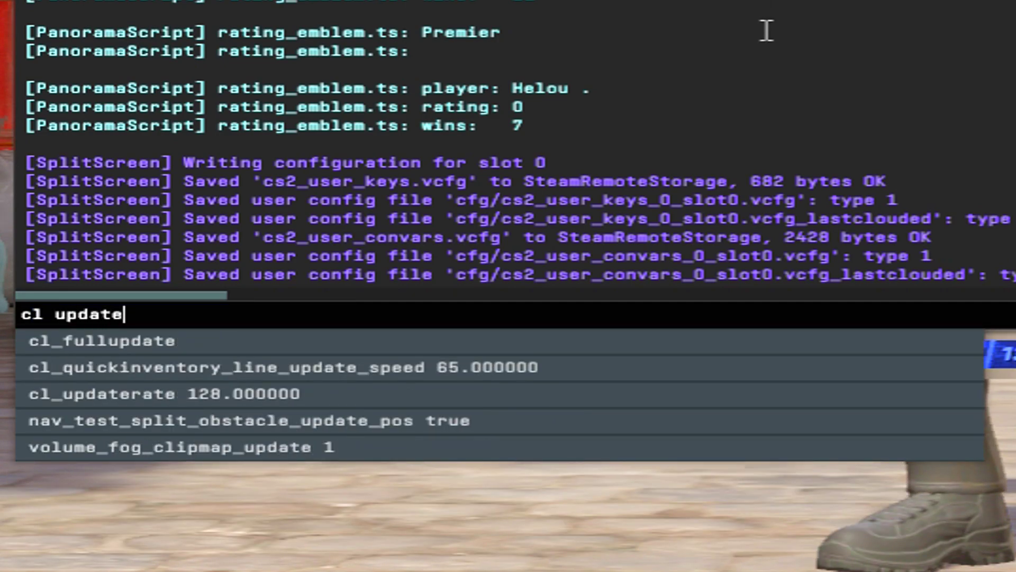
{"action": "left_click", "coordinate": [29, 402]}
{"action": "left_click_drag", "start_coordinate": [328, 312], "coordinate": [21, 314]}
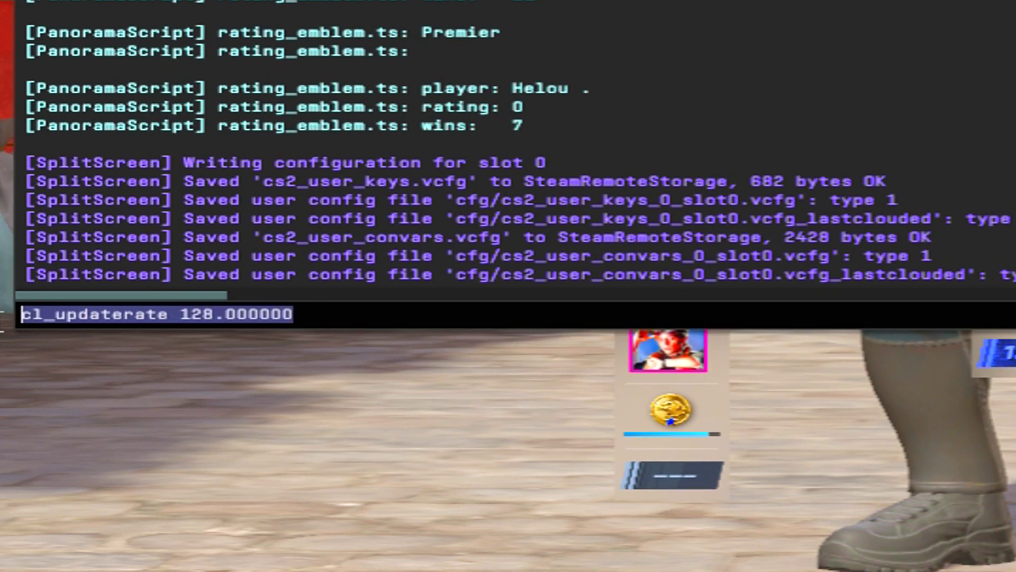
{"action": "left_click", "coordinate": [468, 312]}
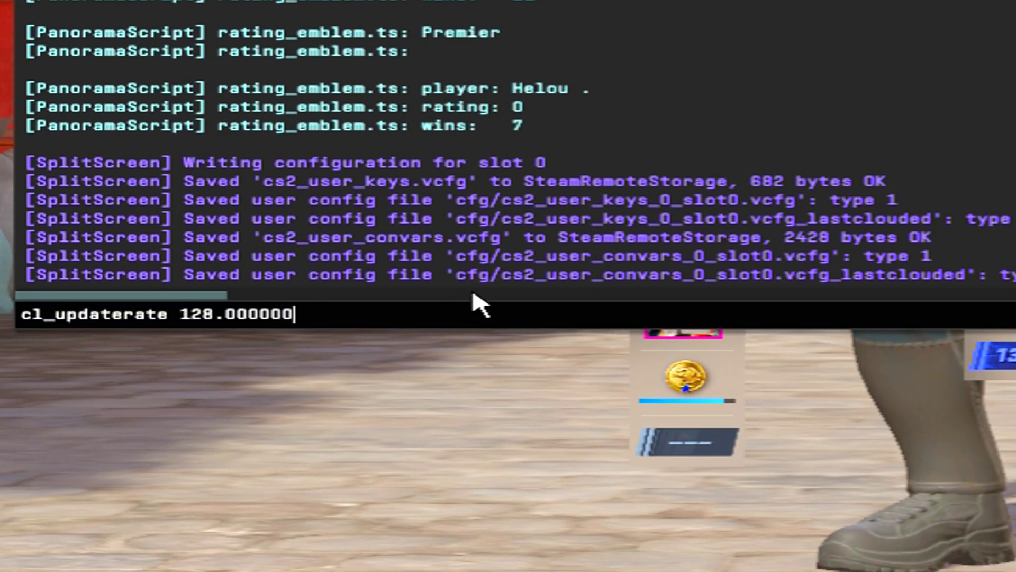
{"action": "key", "text": "ctrl+a"}
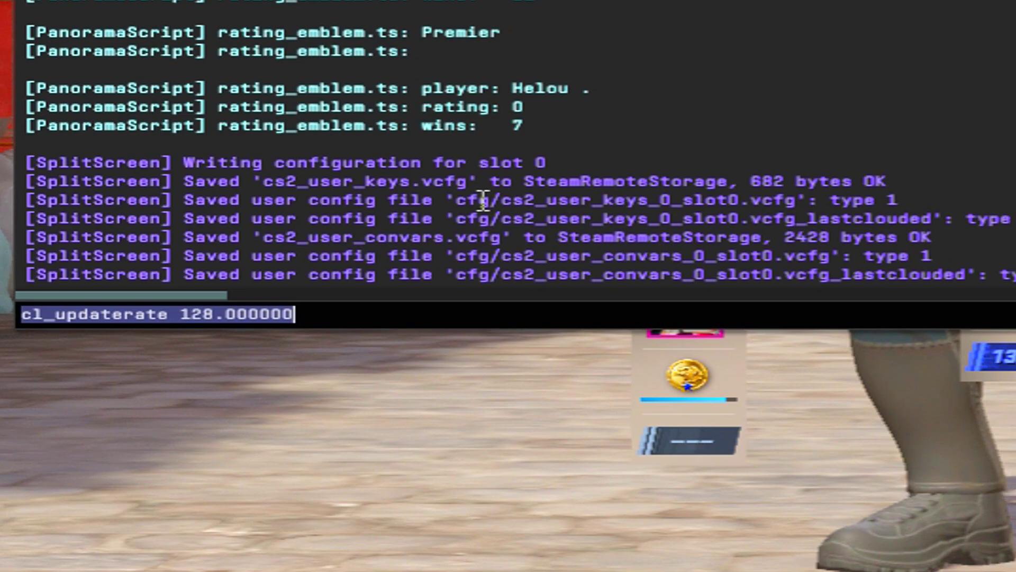
{"action": "key", "text": "Escape"}
Highlight the low latency line in the Notepad checklist and launch NVIDIA Control Panel
{"action": "key", "text": "alt+Tab"}
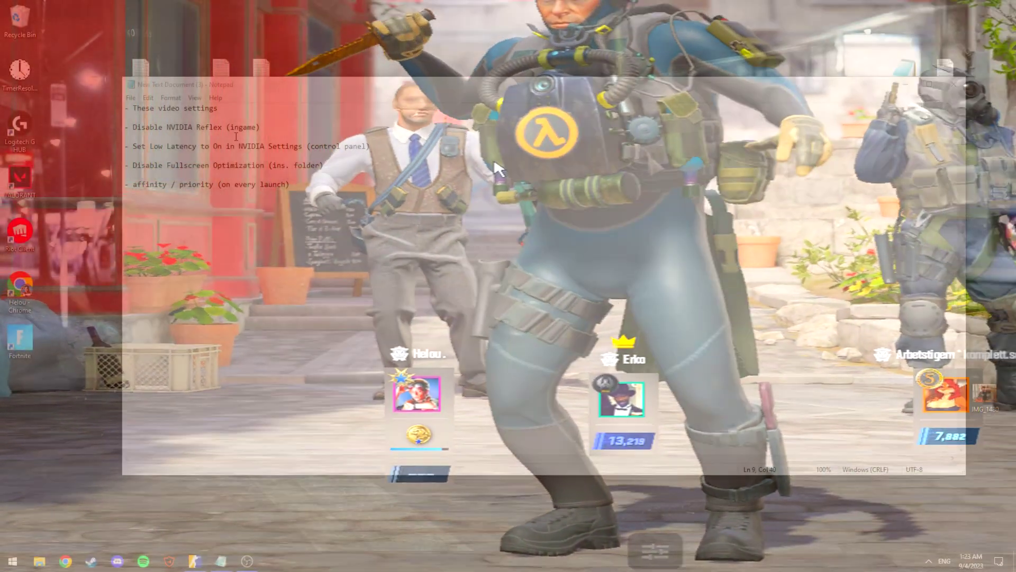
{"action": "left_click_drag", "start_coordinate": [126, 147], "coordinate": [371, 145]}
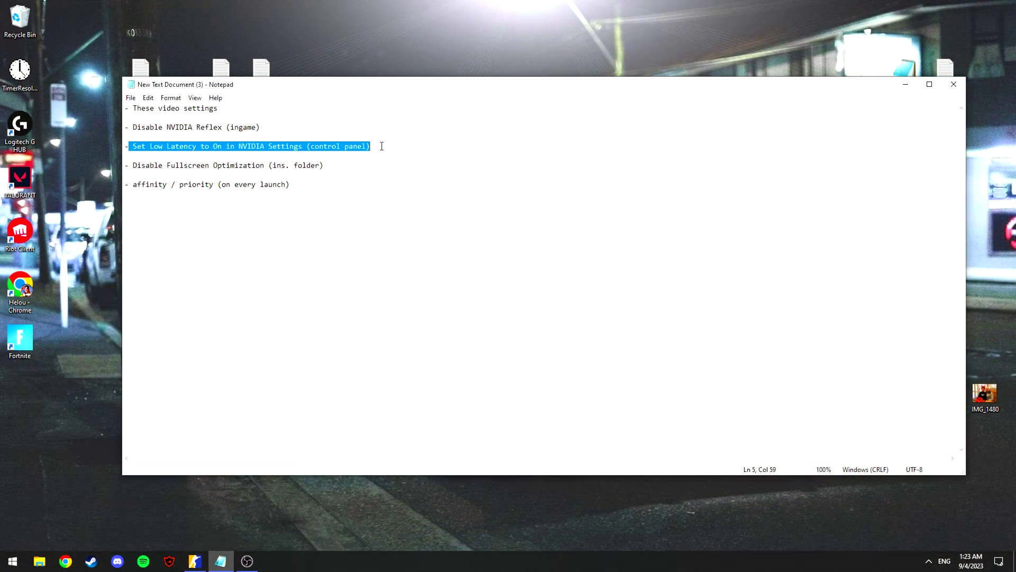
{"action": "left_click", "coordinate": [381, 146]}
{"action": "key", "text": "super"}
{"action": "type", "text": "co"}
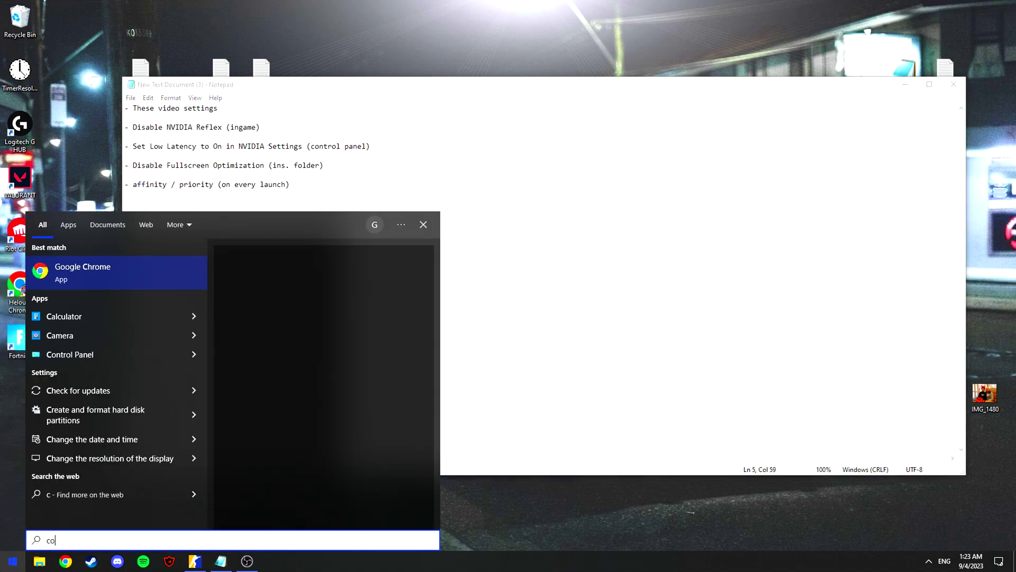
{"action": "type", "text": "n"}
{"action": "left_click", "coordinate": [80, 357]}
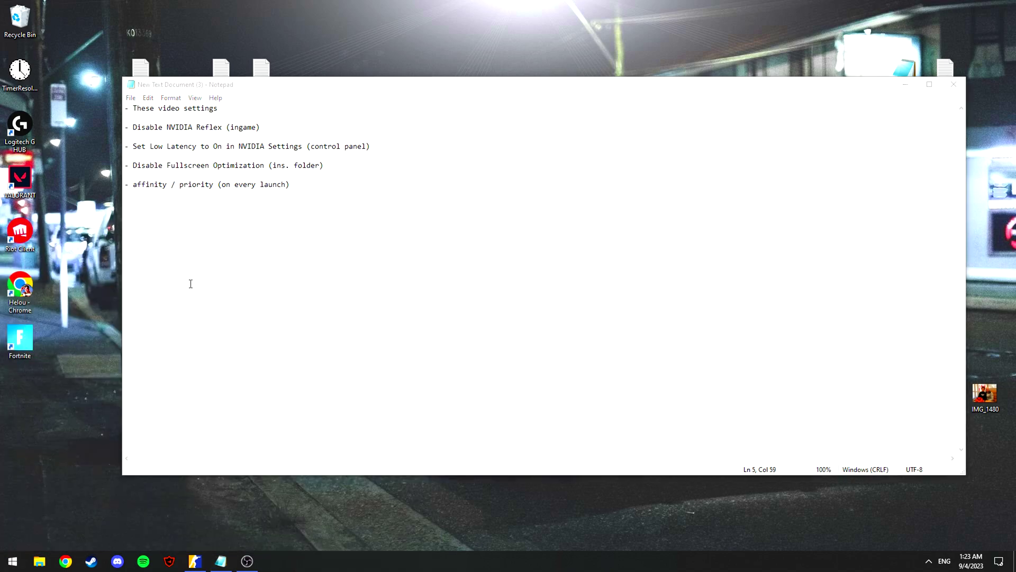
Confirm Counter-strike 2 (cs2.exe) program settings show Low Latency Mode On, then close the panel
{"action": "left_click_drag", "start_coordinate": [423, 61], "coordinate": [530, 63]}
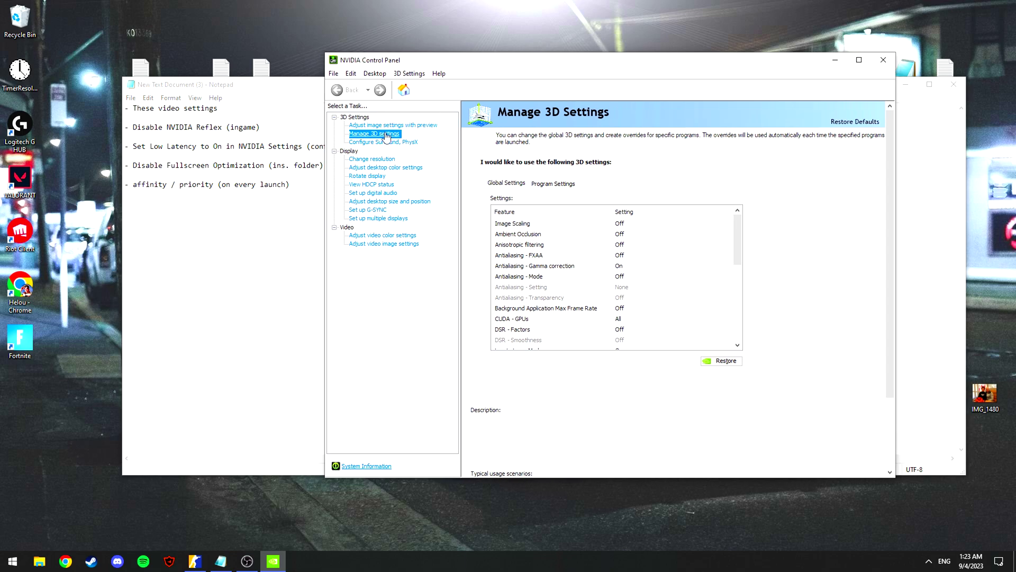
{"action": "left_click", "coordinate": [543, 184]}
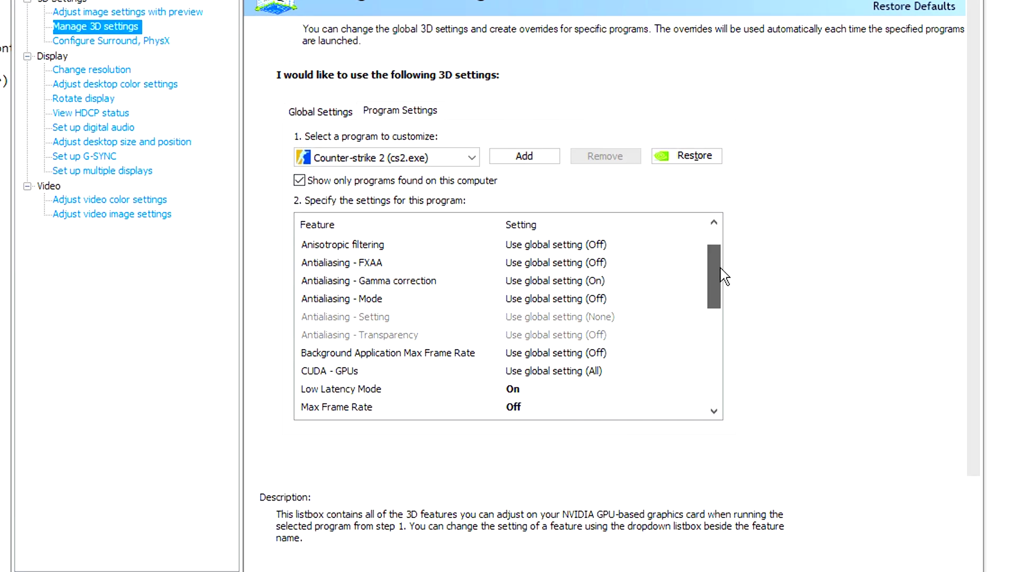
{"action": "left_click_drag", "start_coordinate": [727, 278], "coordinate": [736, 313]}
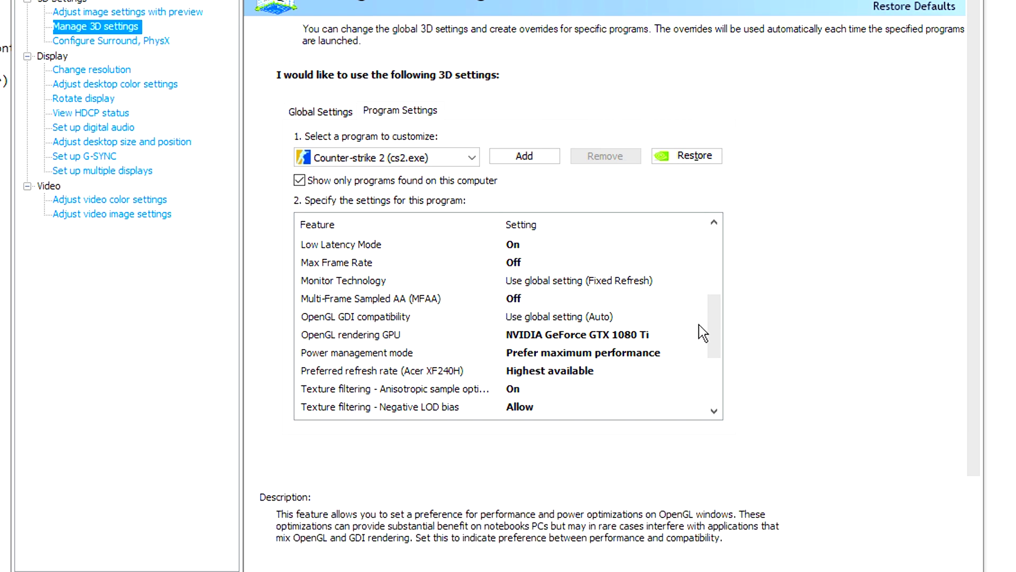
{"action": "left_click_drag", "start_coordinate": [721, 319], "coordinate": [721, 337]}
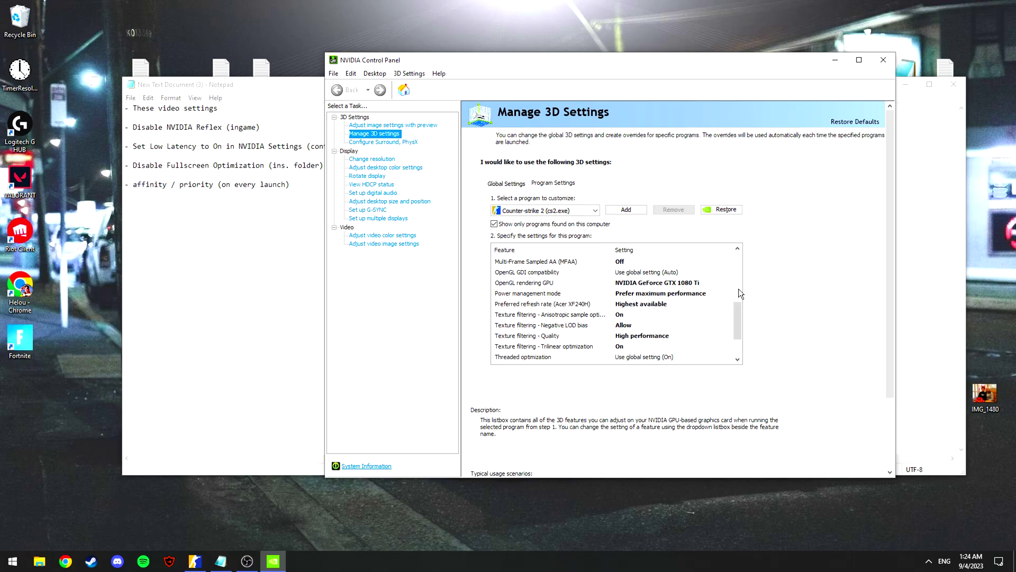
{"action": "left_click", "coordinate": [883, 60]}
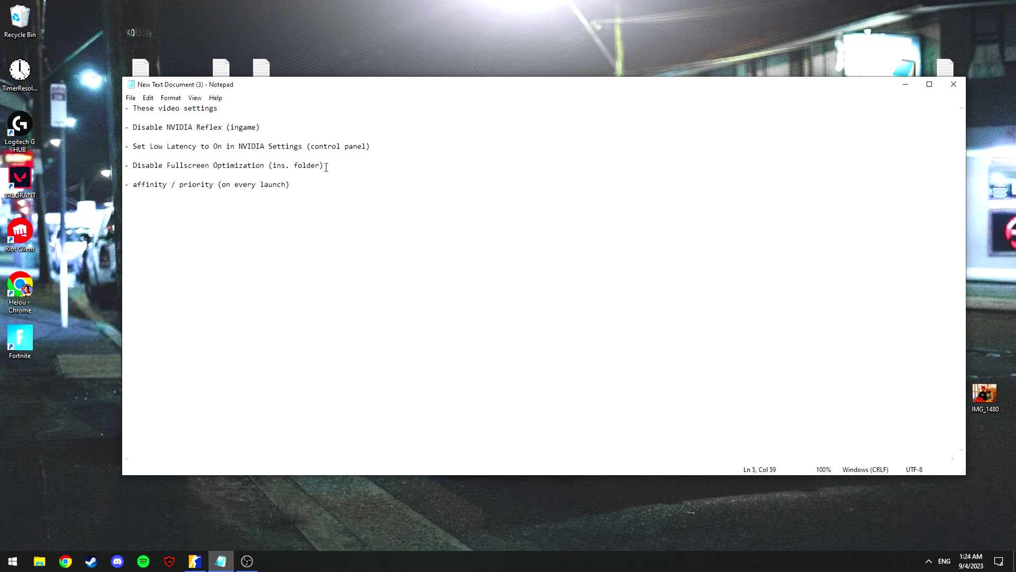
Browse Counter-Strike: Global Offensive's installed files from its Steam properties
{"action": "left_click", "coordinate": [90, 561]}
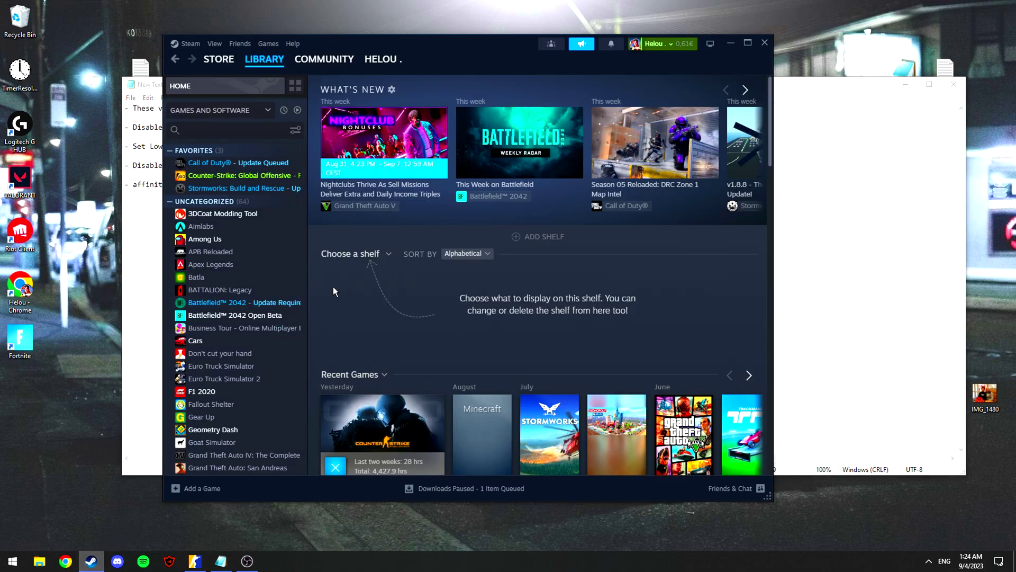
{"action": "left_click", "coordinate": [270, 175]}
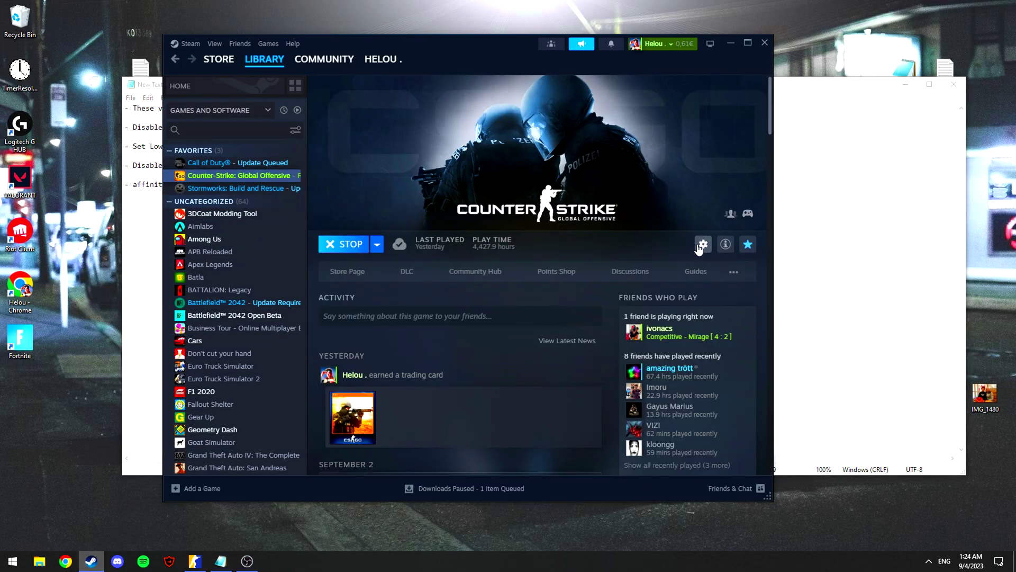
{"action": "left_click", "coordinate": [702, 247]}
{"action": "left_click", "coordinate": [642, 317]}
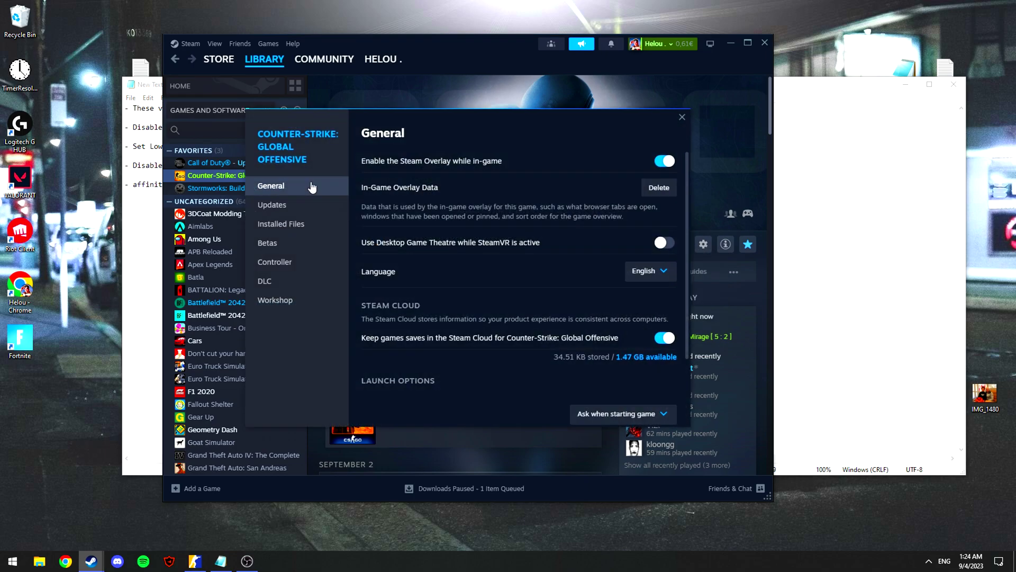
{"action": "left_click", "coordinate": [295, 224]}
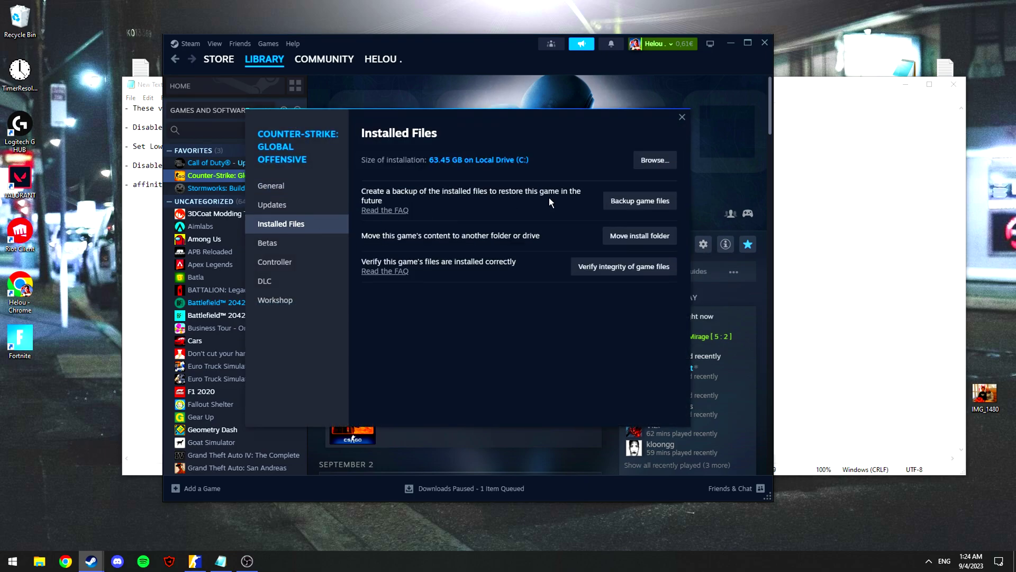
{"action": "left_click", "coordinate": [650, 160]}
{"action": "left_click", "coordinate": [681, 117]}
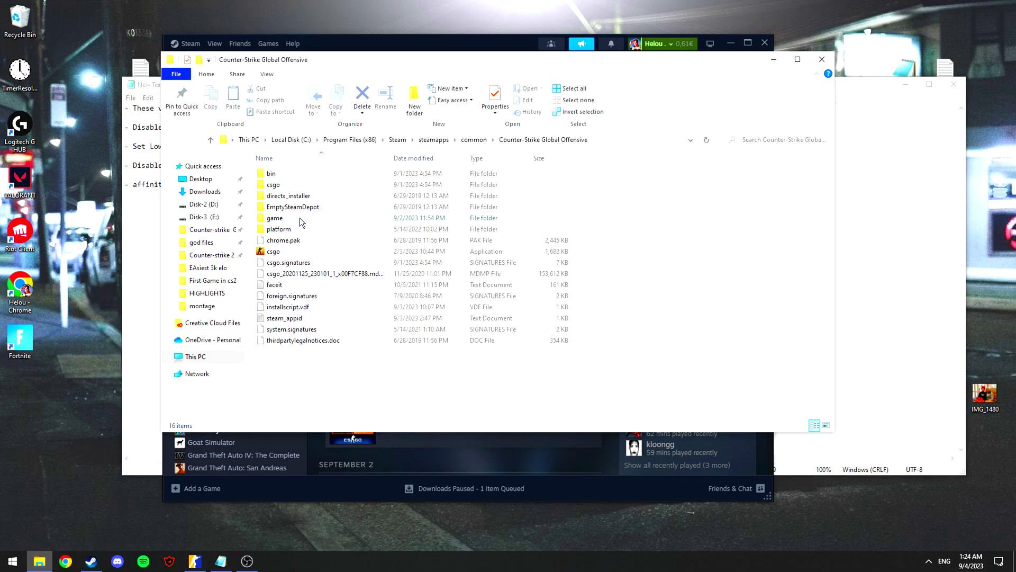
Disable fullscreen optimizations in cs2's compatibility properties under game\bin\win64
{"action": "double_click", "coordinate": [301, 219]}
{"action": "double_click", "coordinate": [290, 180]}
{"action": "right_click", "coordinate": [291, 262]}
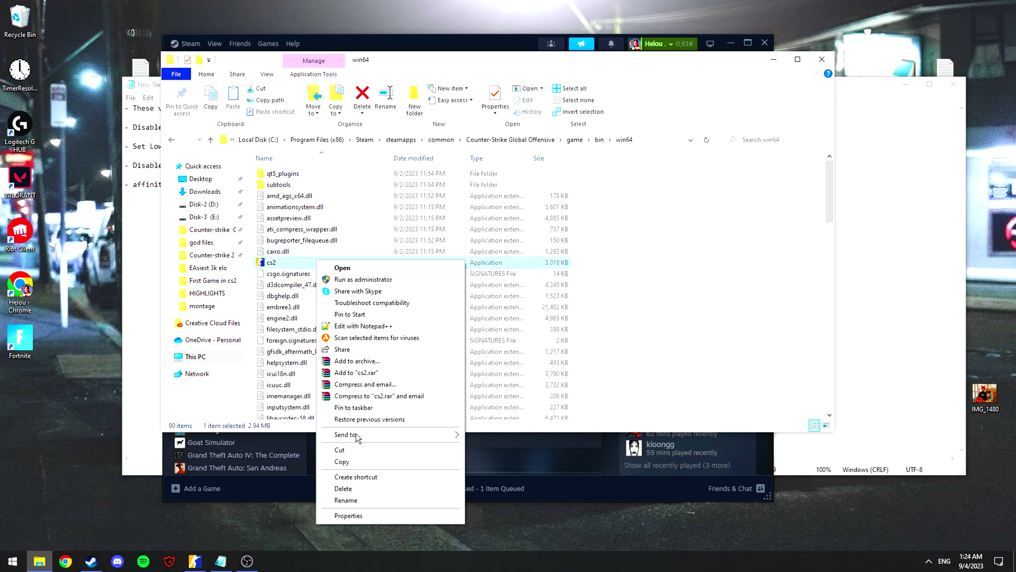
{"action": "left_click", "coordinate": [349, 514]}
{"action": "left_click", "coordinate": [410, 278]}
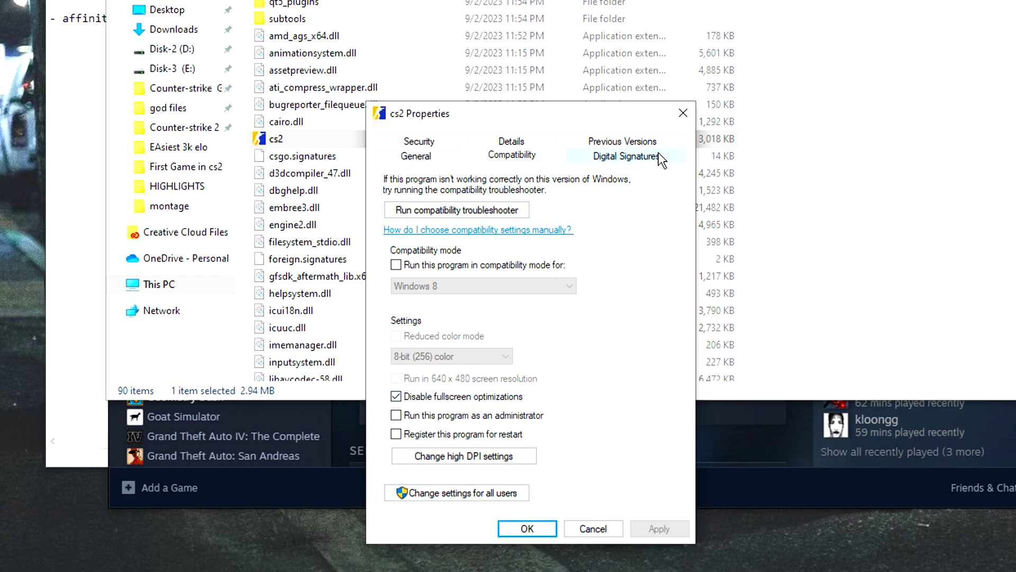
{"action": "left_click", "coordinate": [682, 113]}
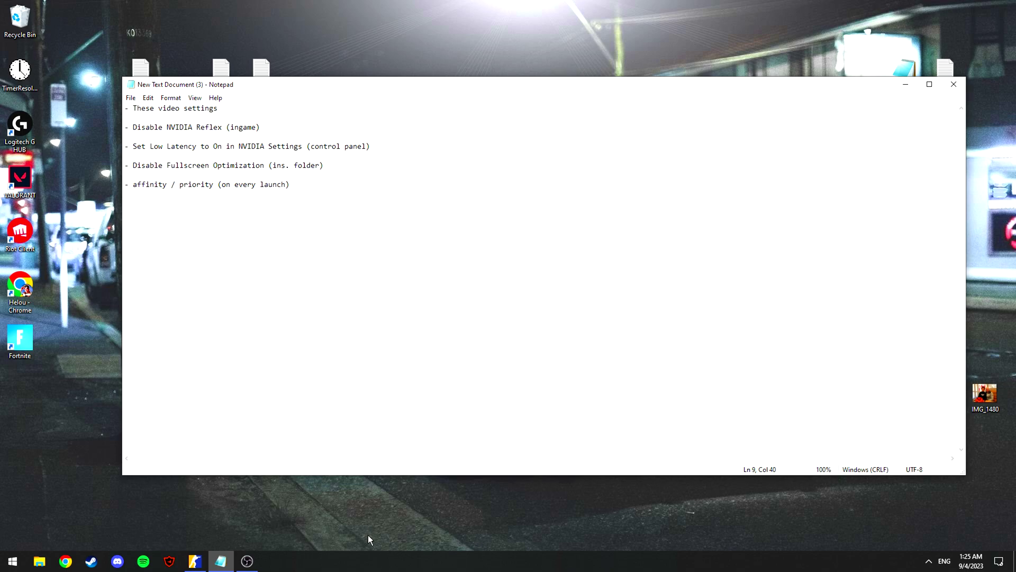
Open Task Manager and go to the cs2.exe process details
{"action": "right_click", "coordinate": [364, 561]}
{"action": "left_click", "coordinate": [401, 517]}
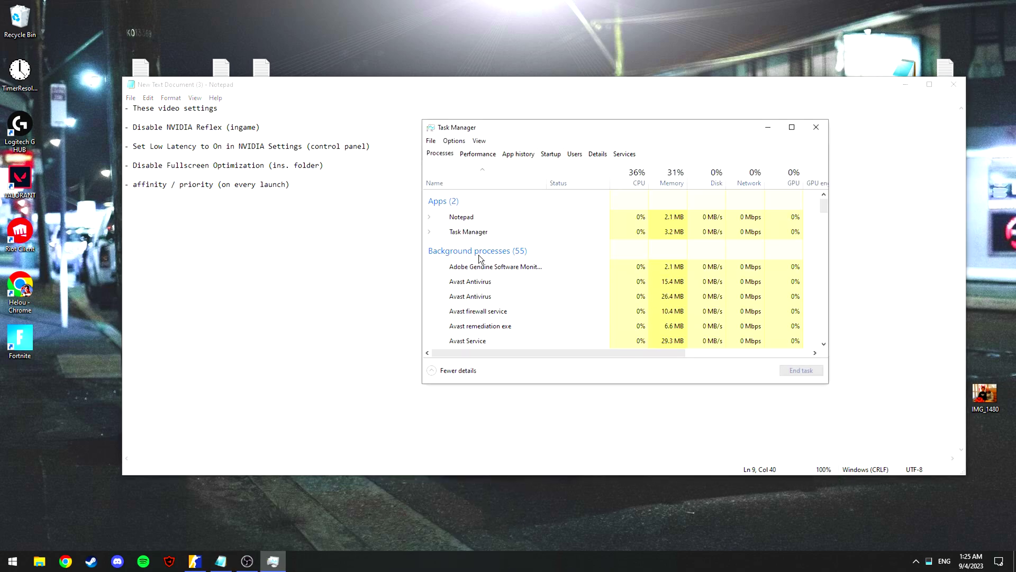
{"action": "right_click", "coordinate": [474, 217]}
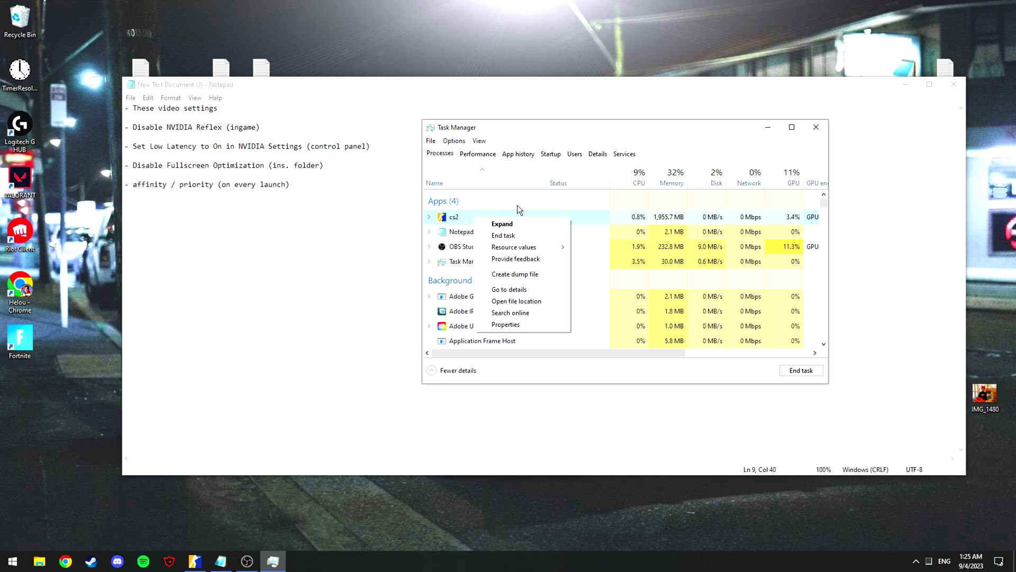
{"action": "left_click", "coordinate": [524, 289]}
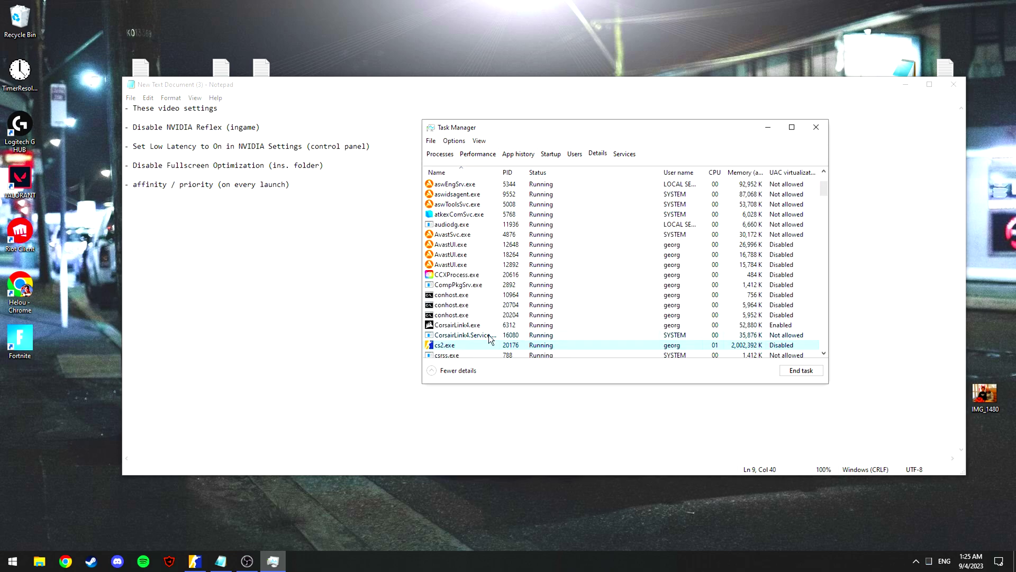
Set cs2.exe to High priority and open its processor affinity settings
{"action": "right_click", "coordinate": [474, 346]}
{"action": "mouse_move", "coordinate": [504, 389]}
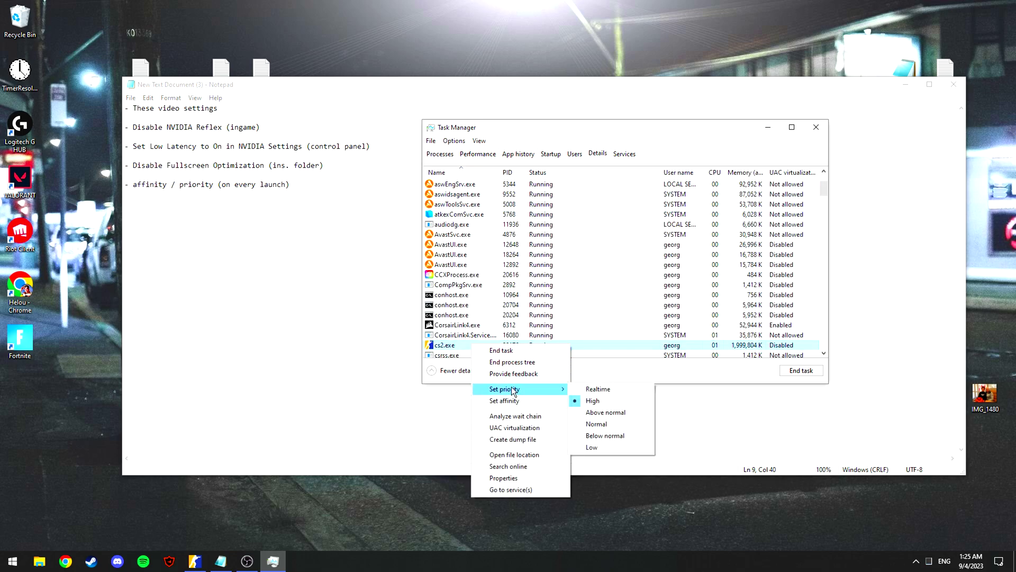
{"action": "left_click", "coordinate": [602, 403]}
{"action": "right_click", "coordinate": [482, 346]}
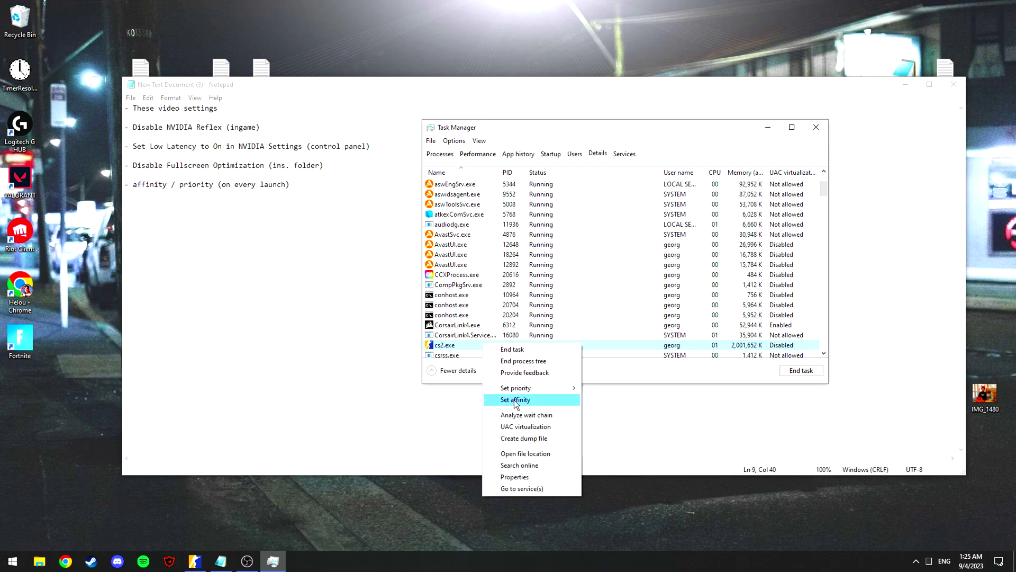
{"action": "left_click", "coordinate": [520, 401]}
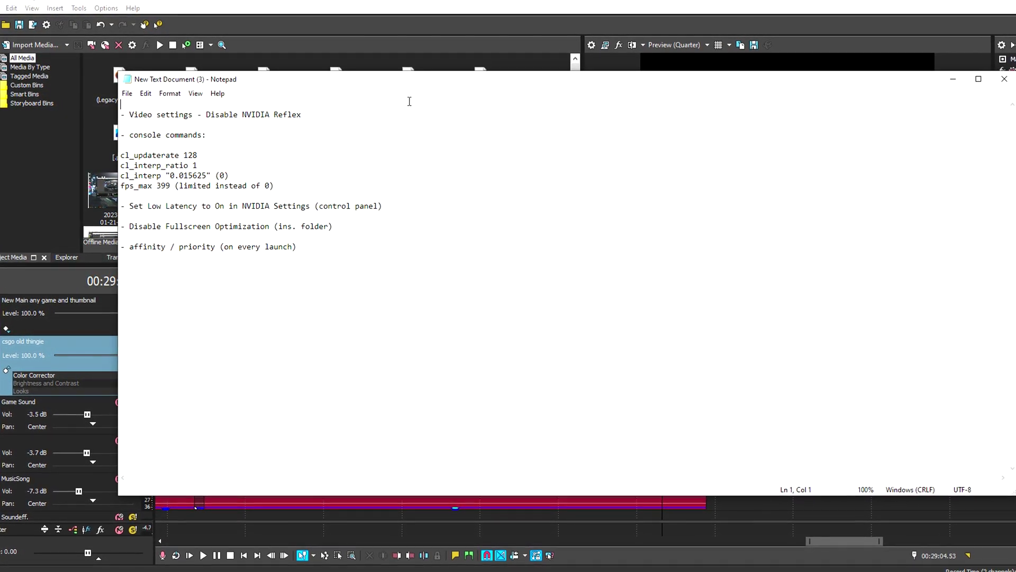
{"action": "left_click_drag", "start_coordinate": [302, 114], "coordinate": [207, 115]}
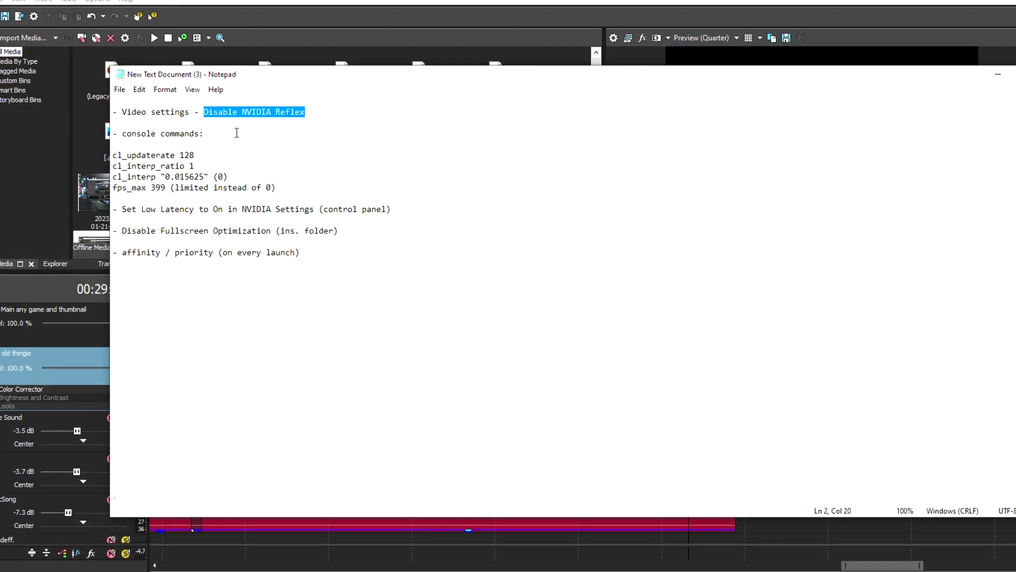
{"action": "left_click", "coordinate": [213, 135]}
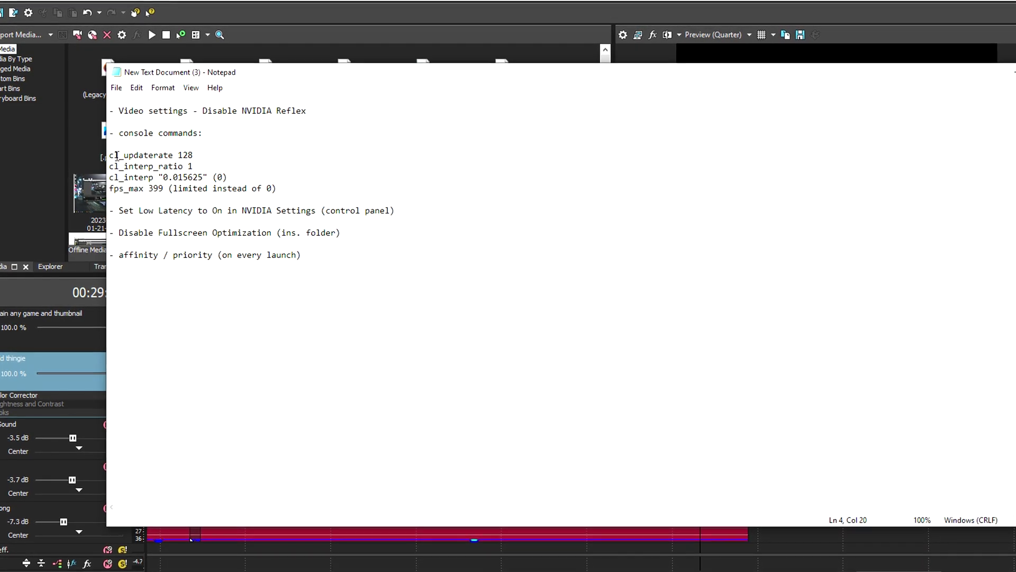
{"action": "left_click_drag", "start_coordinate": [111, 155], "coordinate": [304, 188]}
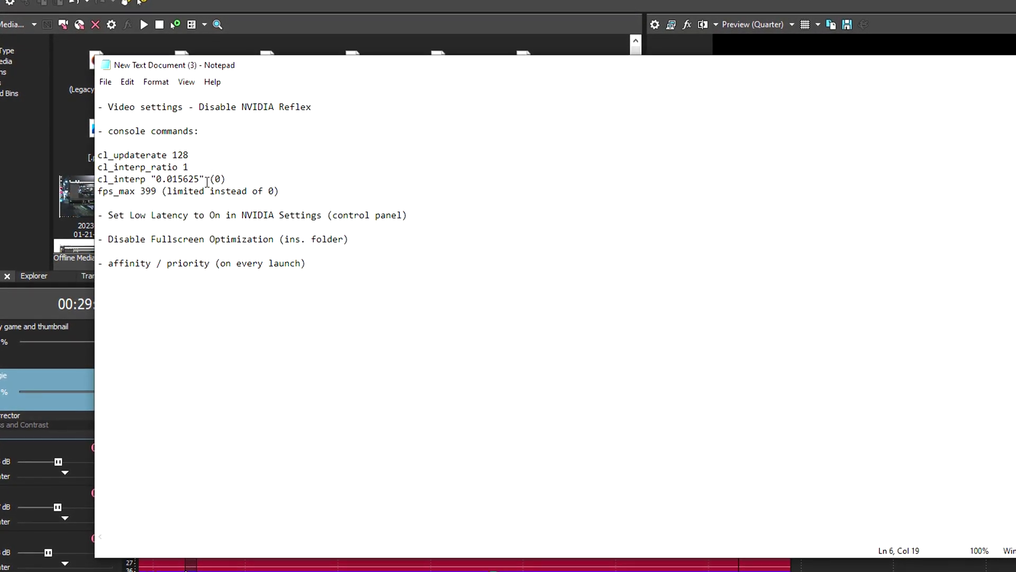
{"action": "left_click_drag", "start_coordinate": [199, 179], "coordinate": [156, 179]}
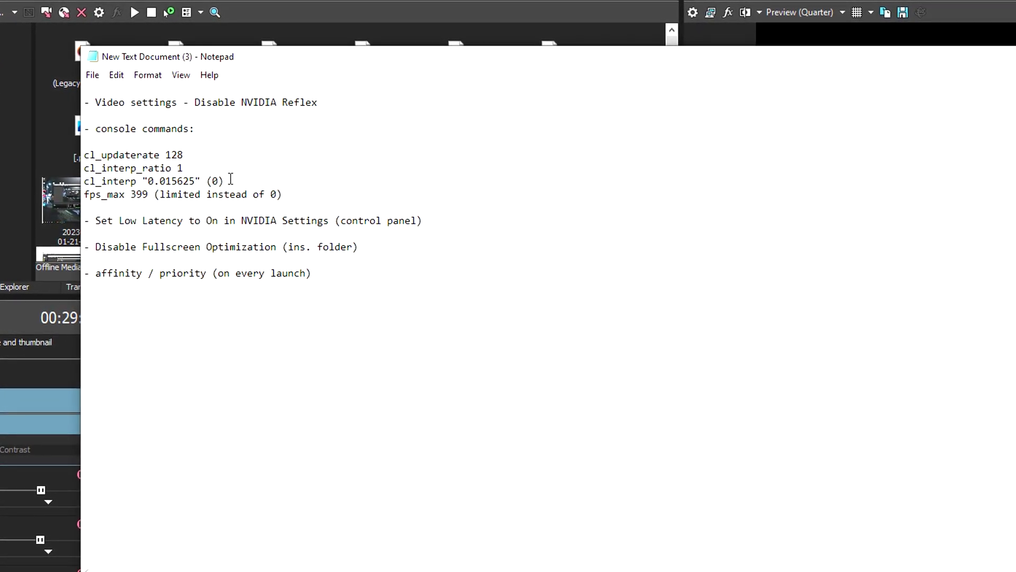
{"action": "left_click", "coordinate": [87, 225]}
{"action": "left_click_drag", "start_coordinate": [87, 224], "coordinate": [218, 228]}
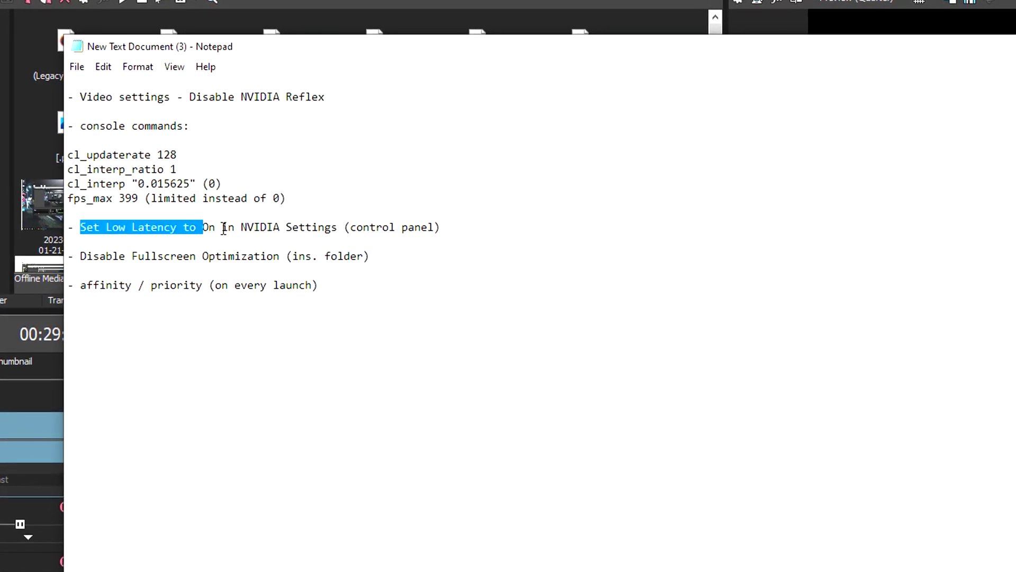